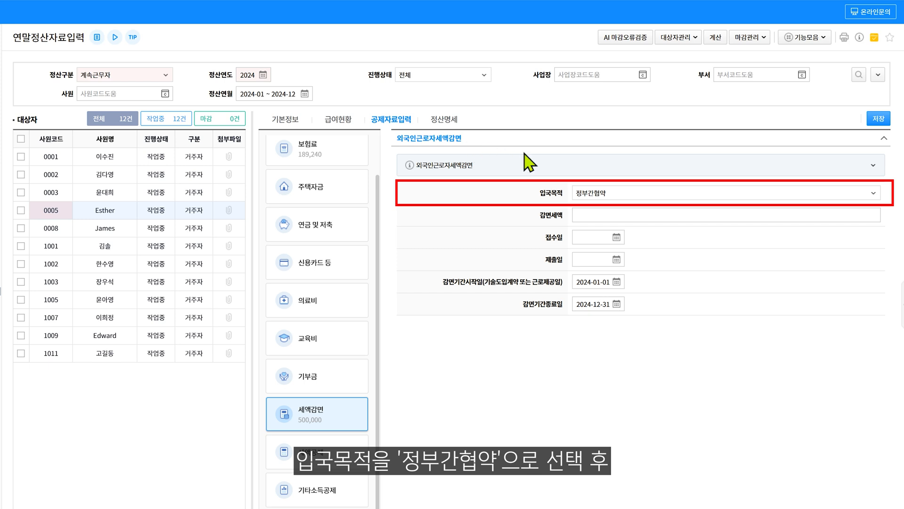
# - Enter 500,000 as the reduced tax amount (감면세액) for the foreign worker's 정부간협약 reduction and save the entry
pyautogui.click(830, 217)
pyautogui.write('5000000')
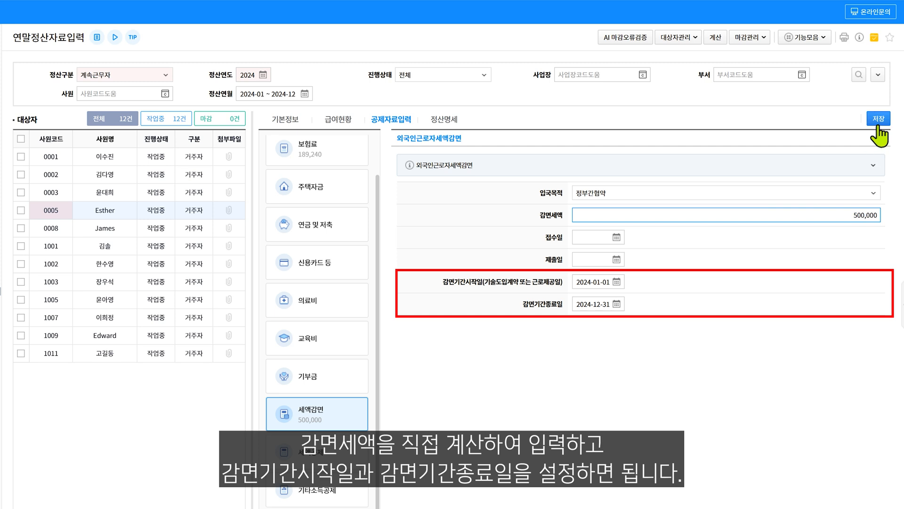
pyautogui.click(878, 125)
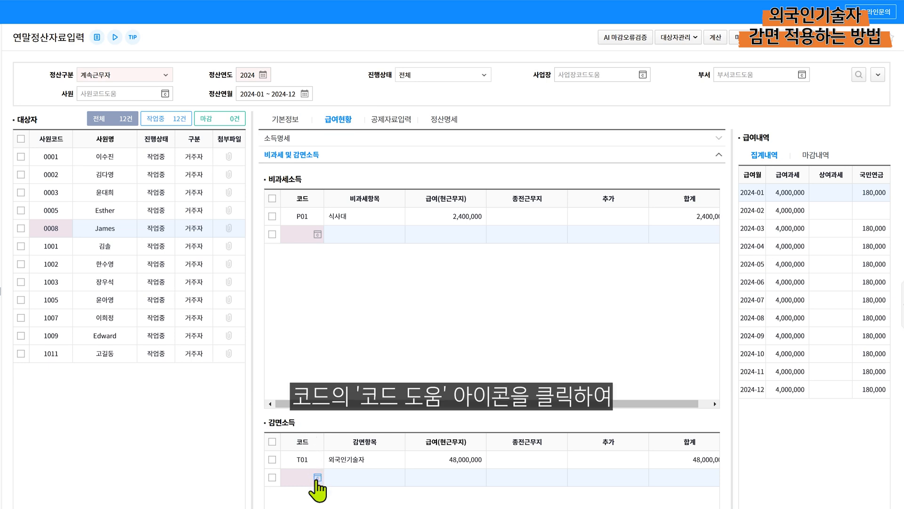
# - Check the reduction code list without choosing a code, and inspect the T01 line's salary and additional amount fields
pyautogui.click(318, 477)
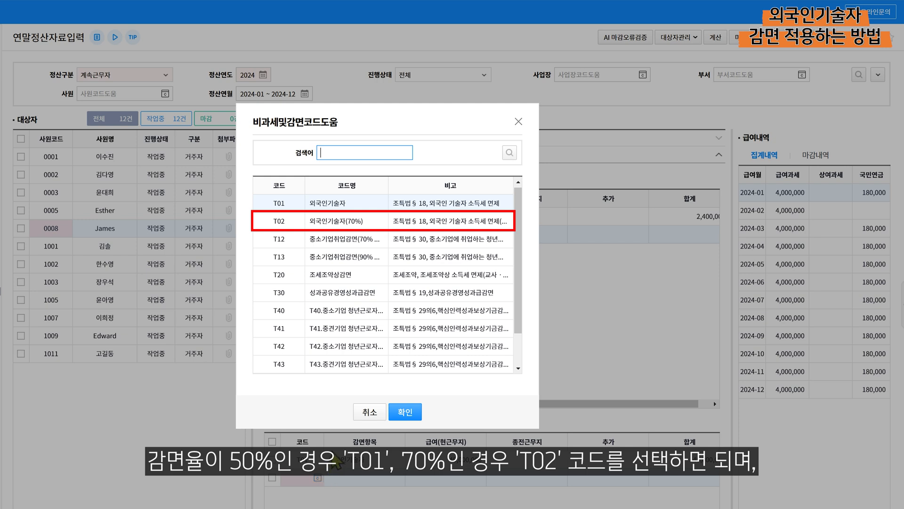
pyautogui.click(366, 413)
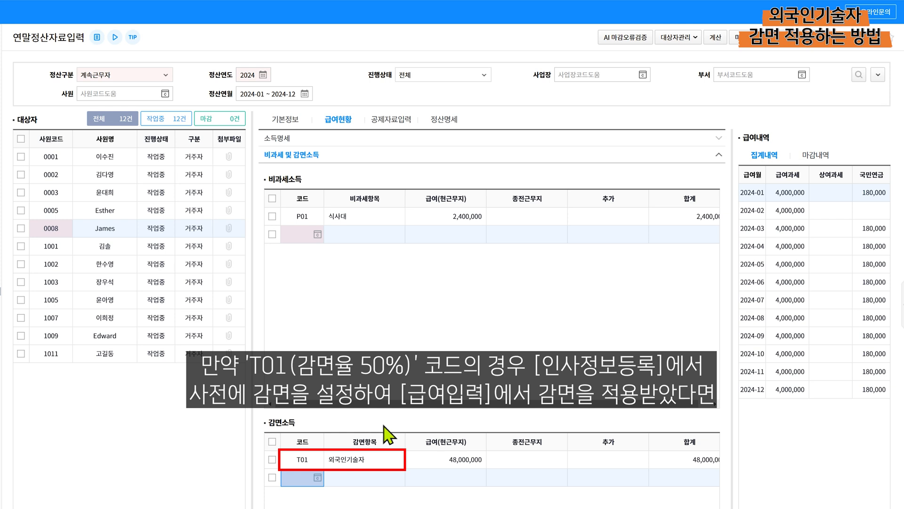
pyautogui.click(468, 462)
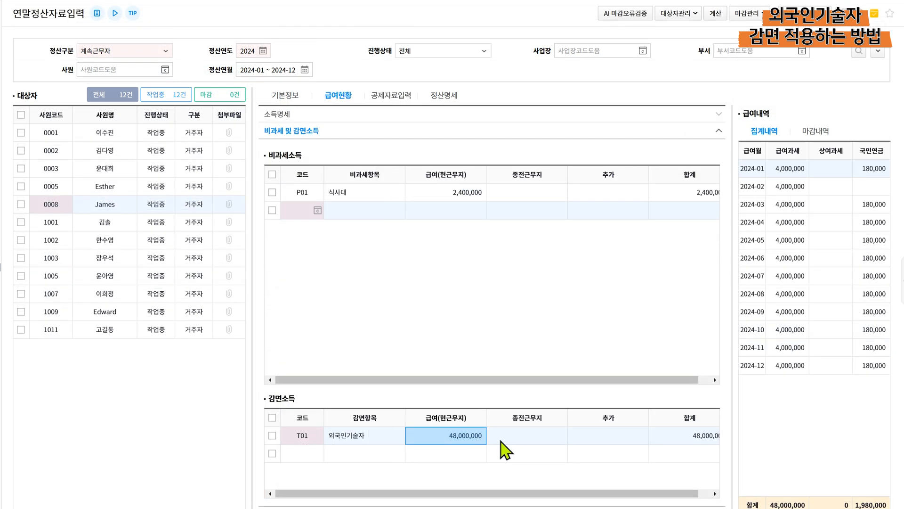
pyautogui.click(628, 437)
pyautogui.click(629, 436)
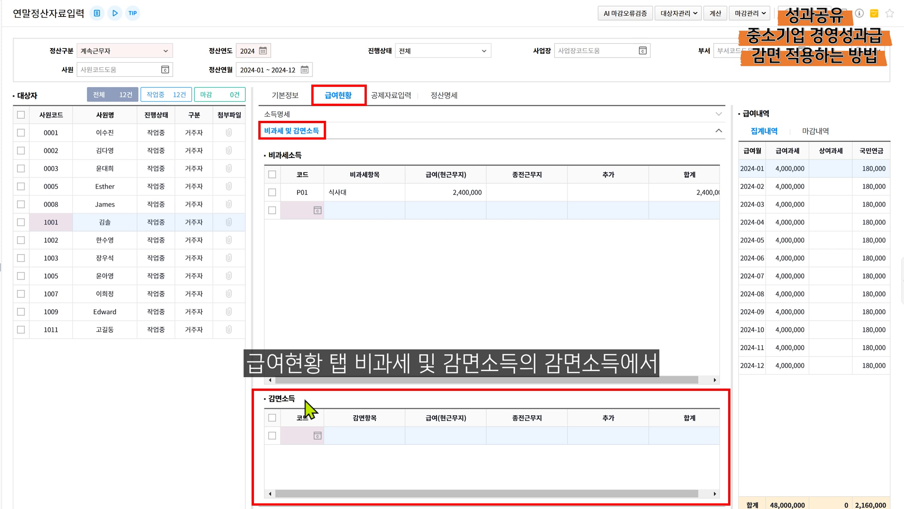
# - Add a reduced income line (감면소득) with code T30, 성과공유경영성과급감면, and an additional amount of 10,000,000
pyautogui.click(301, 436)
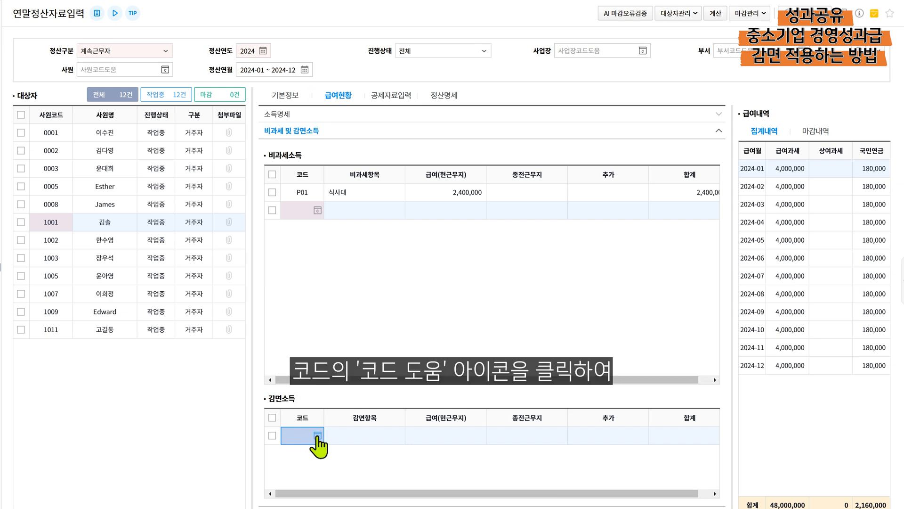
pyautogui.click(317, 436)
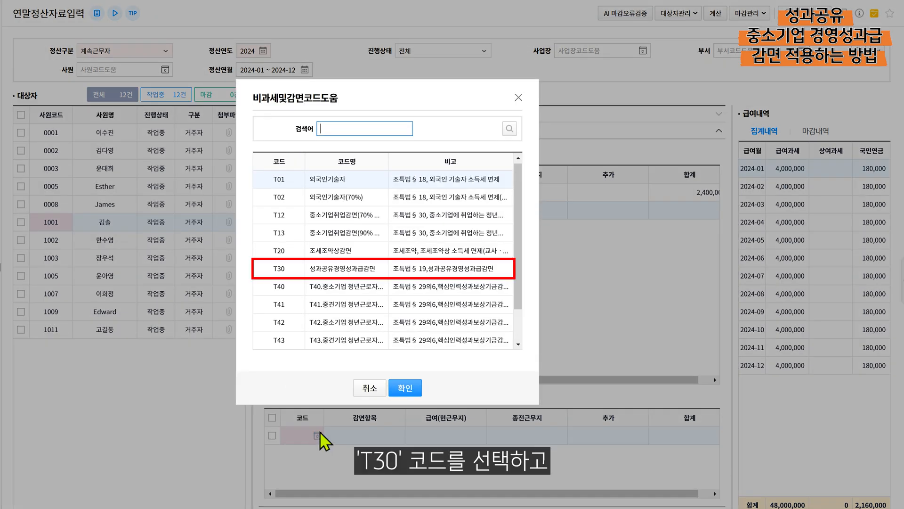
pyautogui.click(402, 273)
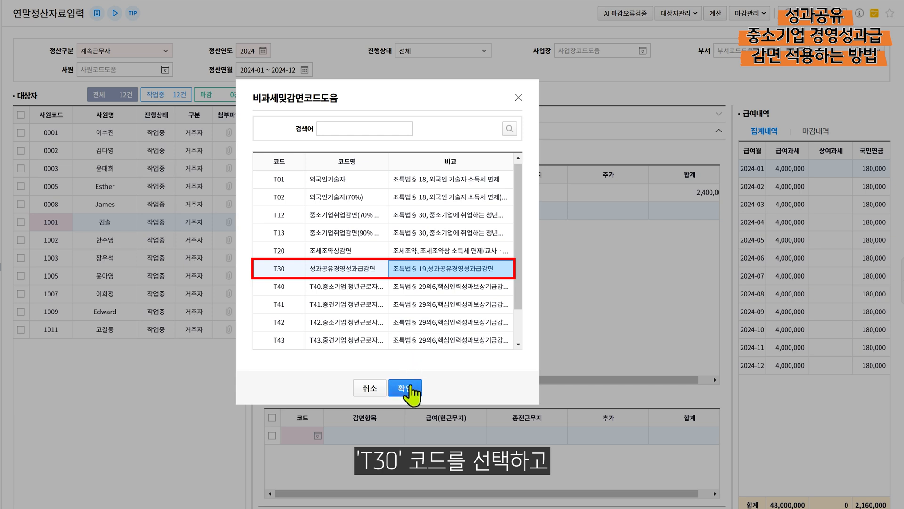
pyautogui.click(405, 388)
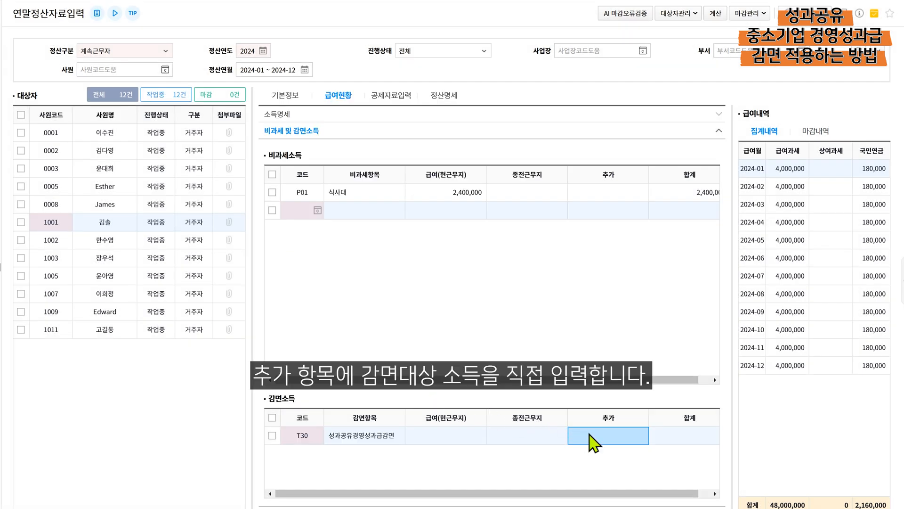
pyautogui.click(588, 435)
pyautogui.write('10,000,000')
pyautogui.press('Return')
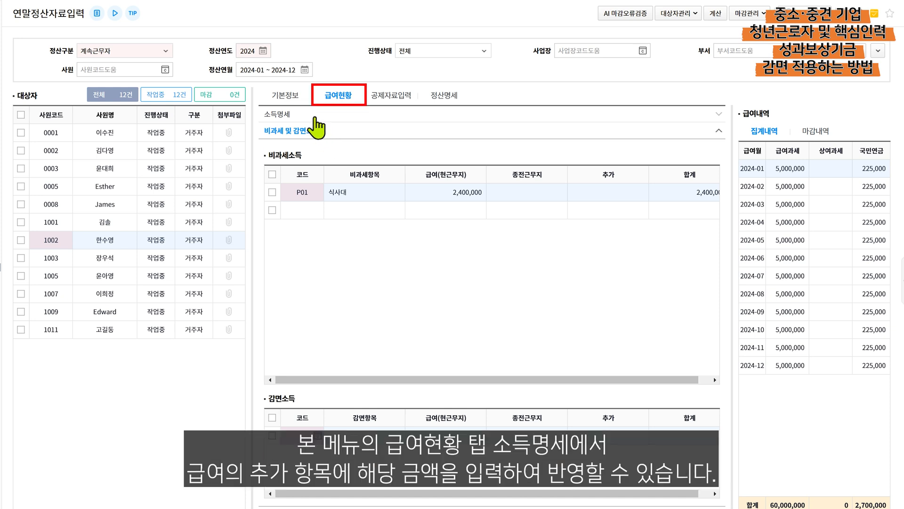
# - Enter 20,000,000 as the additional amount (추가) for salary (급여) in the income details (소득명세)
pyautogui.click(316, 118)
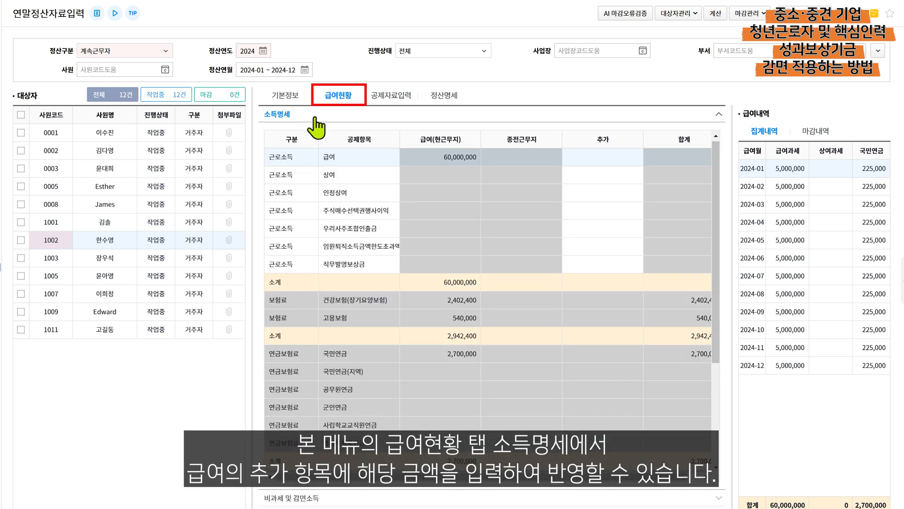
pyautogui.click(577, 157)
pyautogui.write('20000000')
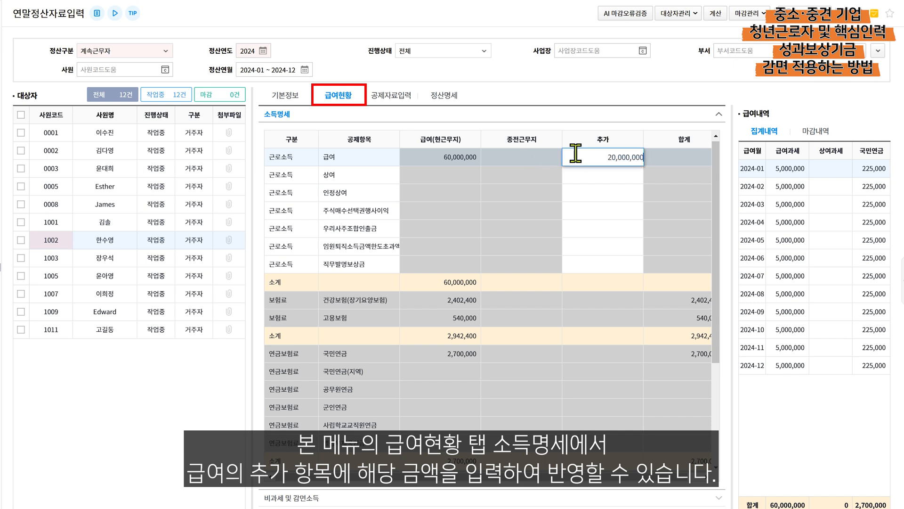
pyautogui.press('Return')
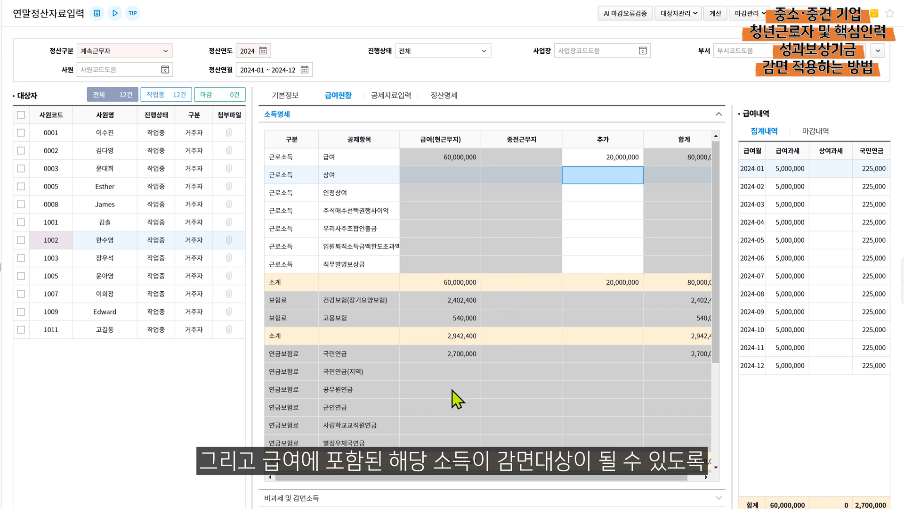
# - Add a reduced income line with code T42 and an additional amount of 20,000,000, and open the deduction data entry (공제자료입력)
pyautogui.click(338, 495)
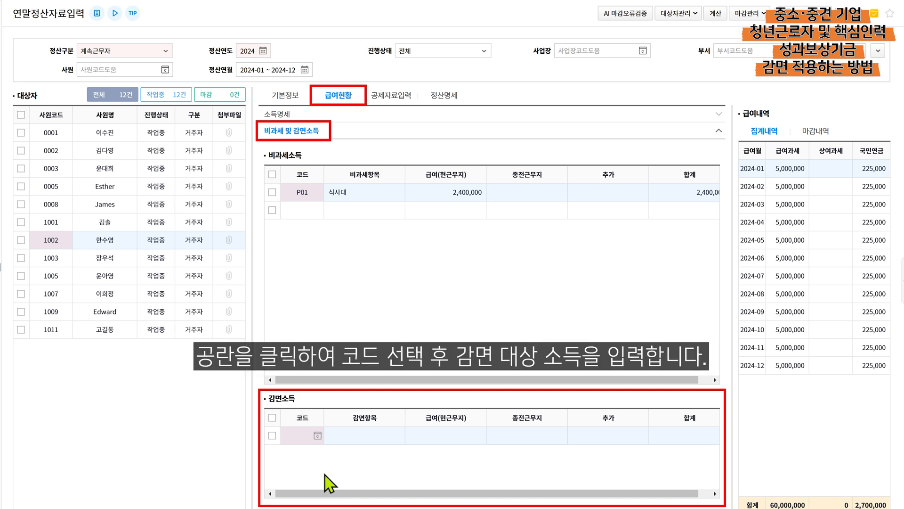
pyautogui.click(308, 436)
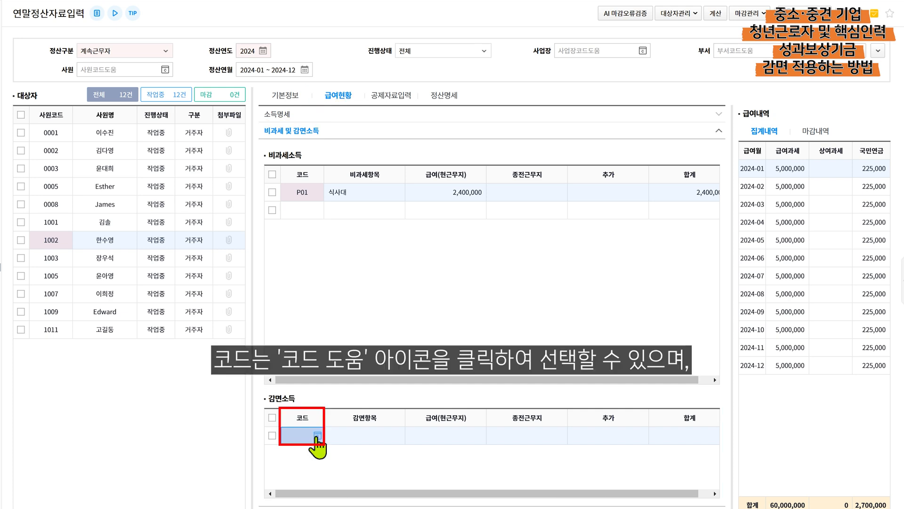
pyautogui.click(317, 436)
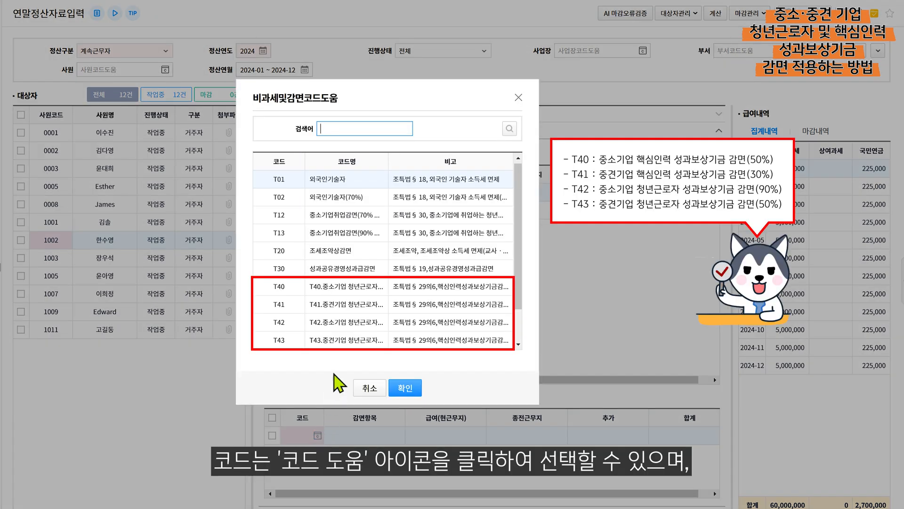
pyautogui.click(353, 325)
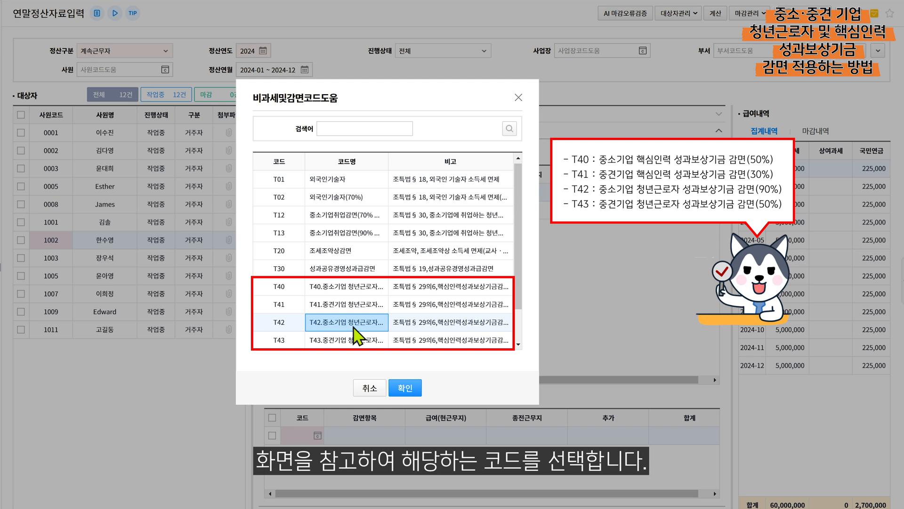
pyautogui.click(406, 387)
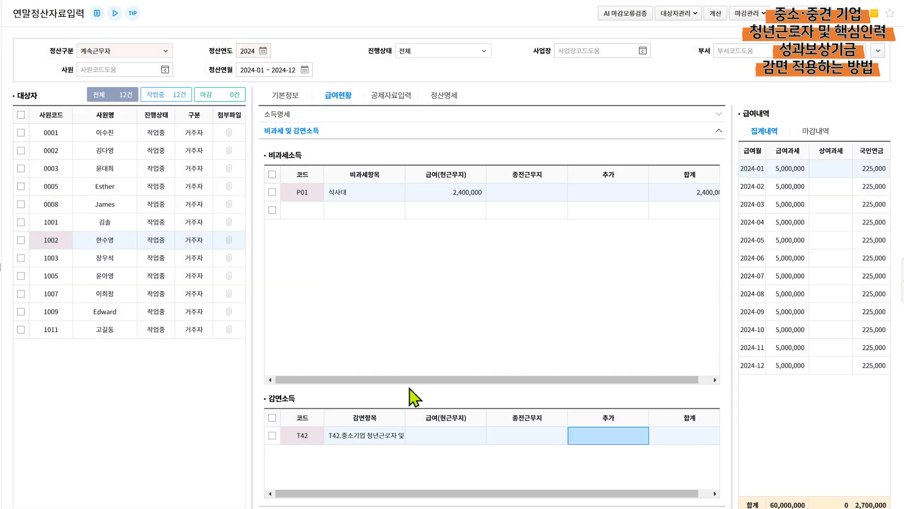
pyautogui.click(578, 434)
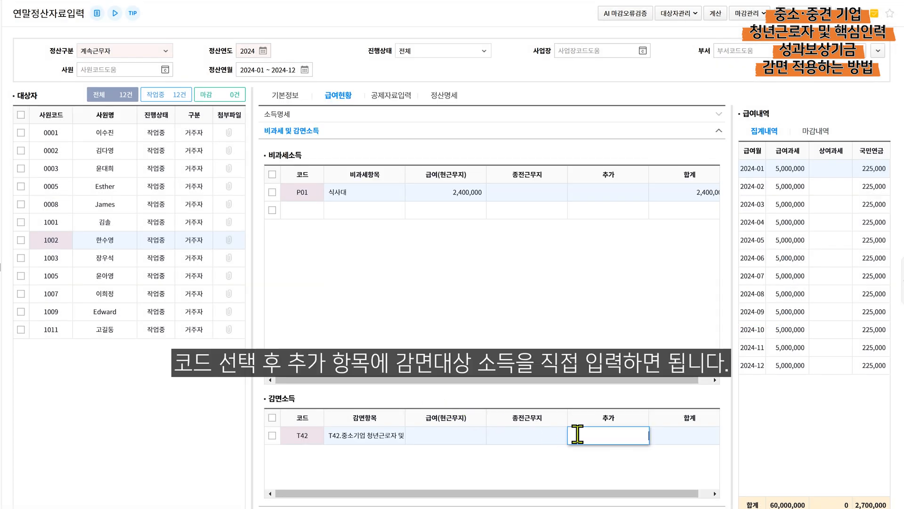
pyautogui.write('20000000')
pyautogui.press('Return')
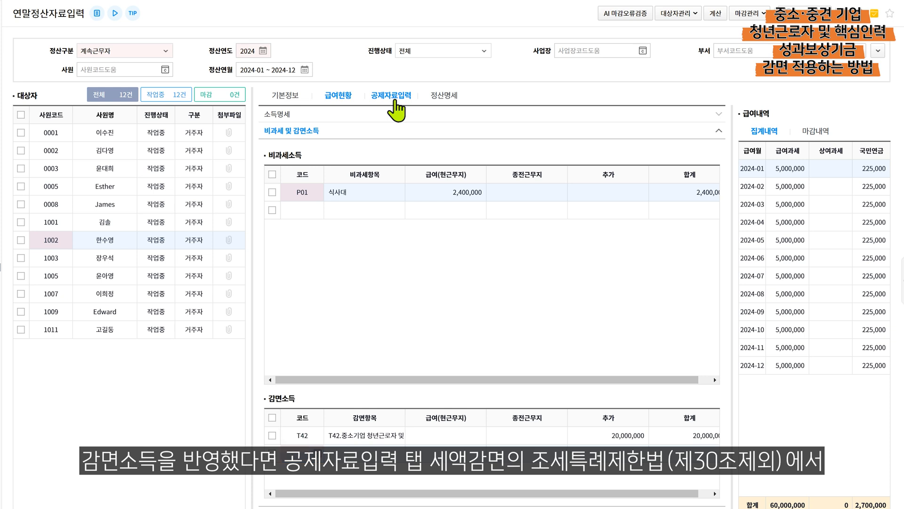
pyautogui.click(393, 102)
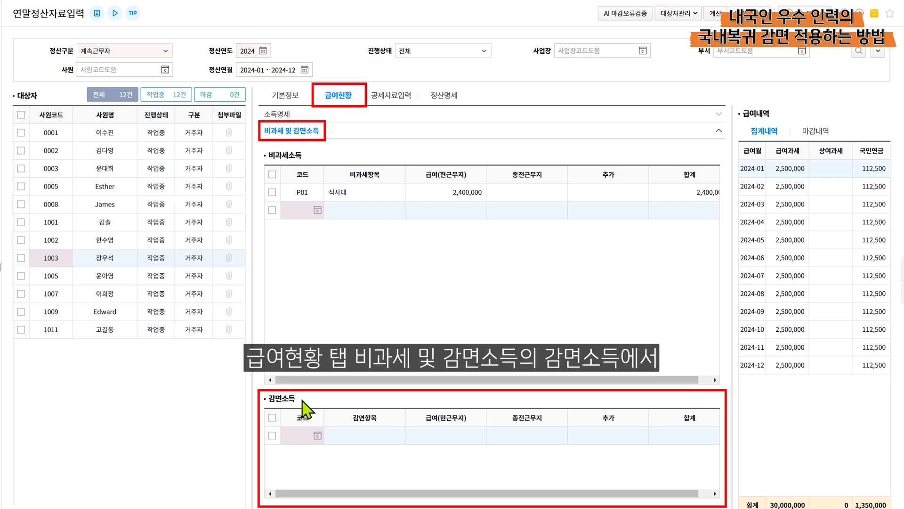
# - Add a reduced income line with code T50, 내국인우수인력소득세감면, and an additional amount of 30,000,000, and open the deduction data entry
pyautogui.click(303, 437)
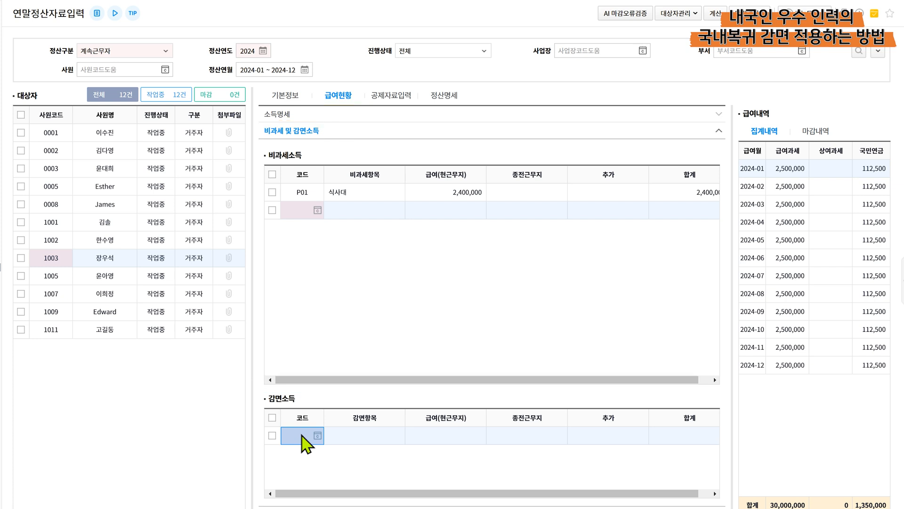
pyautogui.click(317, 436)
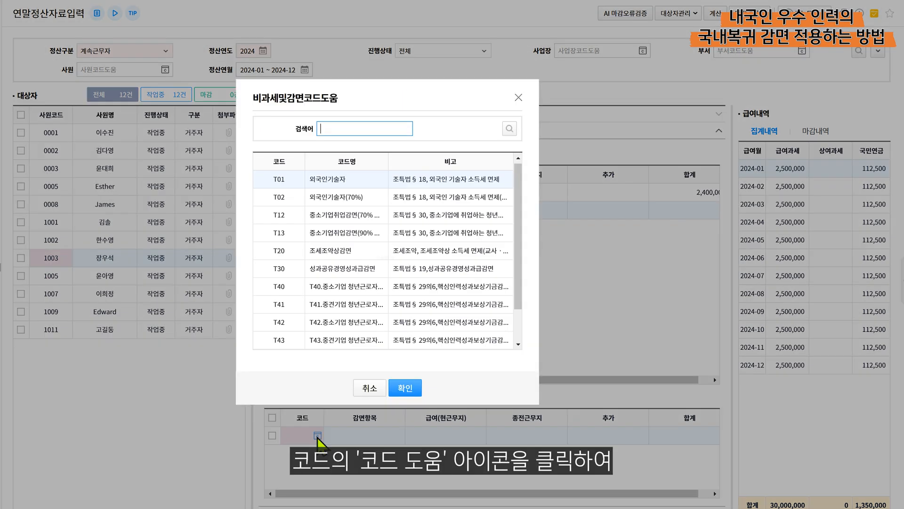
pyautogui.scroll(-1, 370, 340)
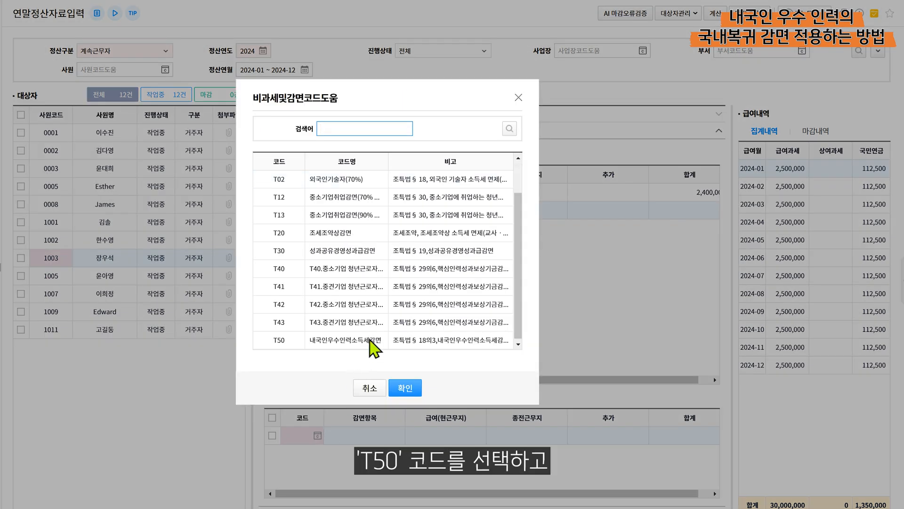
pyautogui.click(372, 340)
pyautogui.click(399, 388)
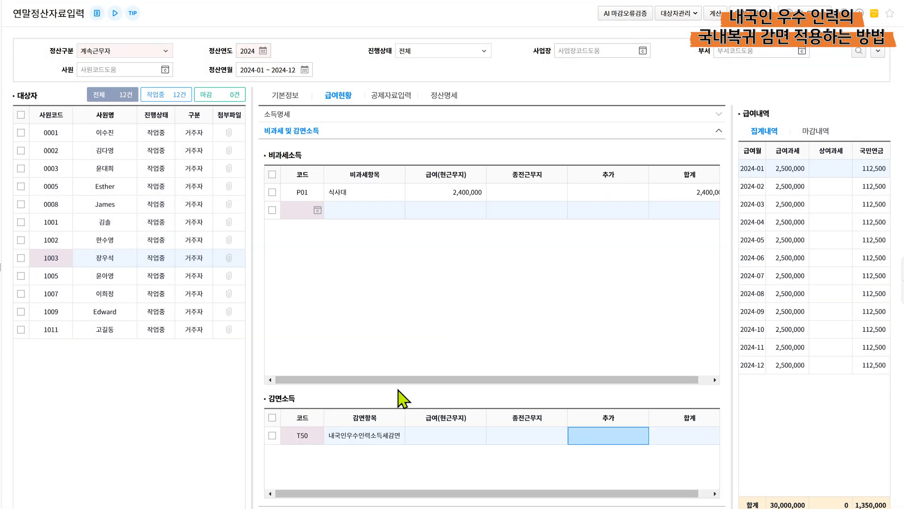
pyautogui.click(590, 436)
pyautogui.write('30,000,000')
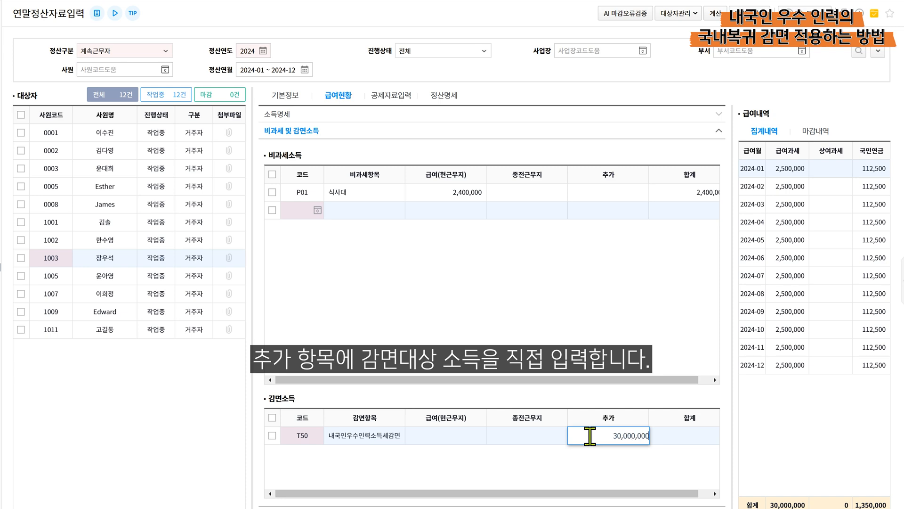
pyautogui.press('Return')
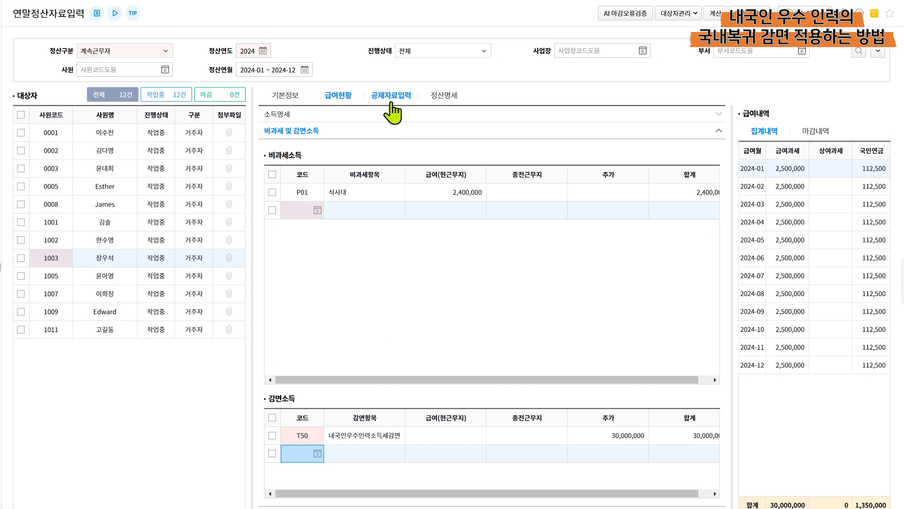
pyautogui.click(391, 95)
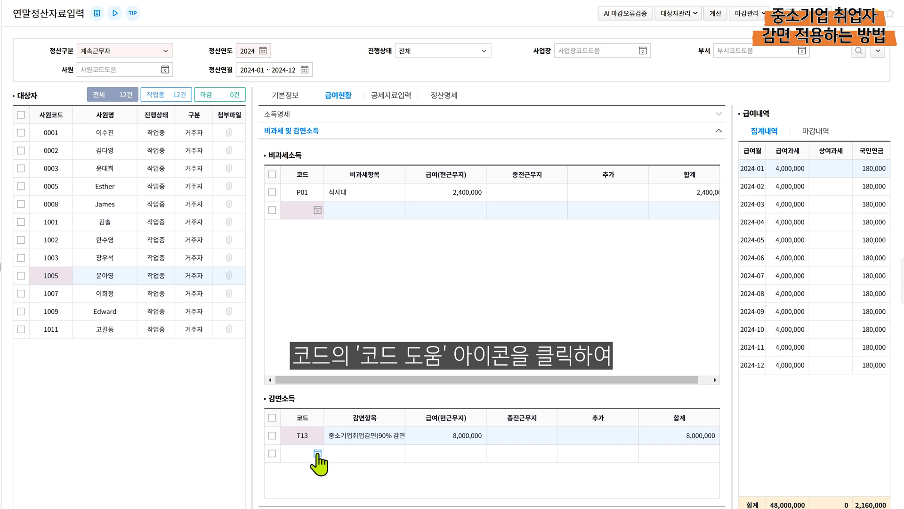
# - Check the small-business employment reduction codes T12 and T13 without adding one, and inspect the T13 line's salary amount
pyautogui.click(318, 453)
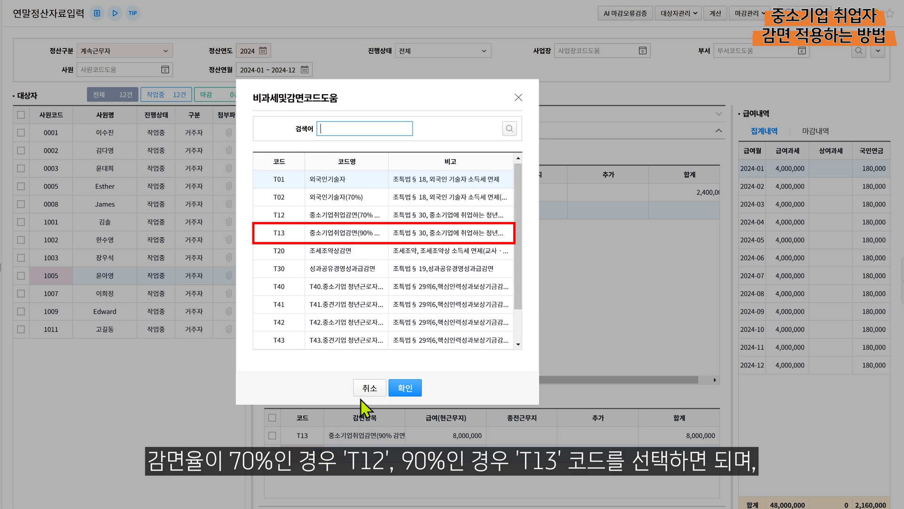
pyautogui.click(366, 390)
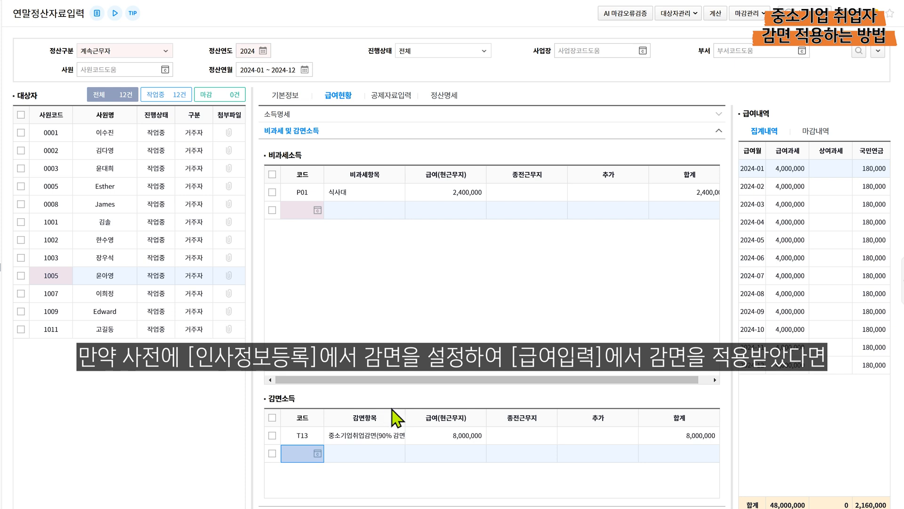
pyautogui.click(438, 434)
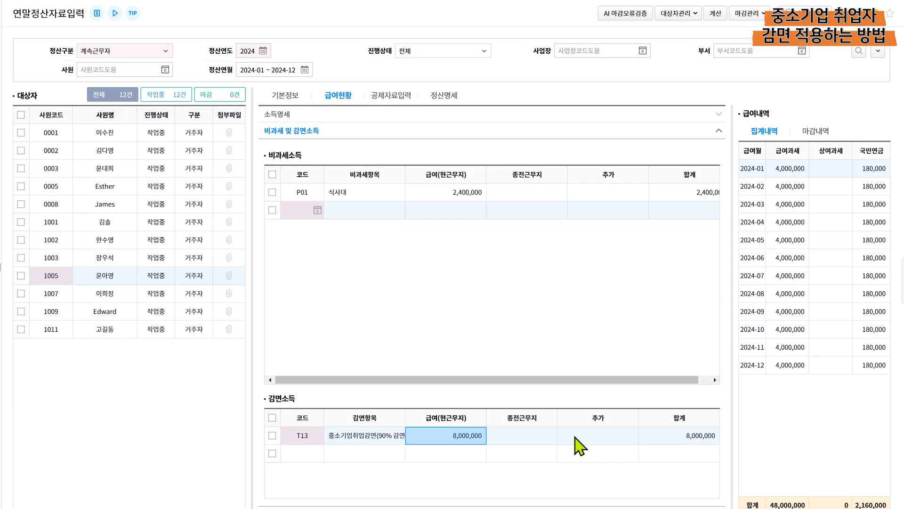
# - Set the additional amount (추가) of the T13 reduced income line to 40,000,000
pyautogui.click(576, 438)
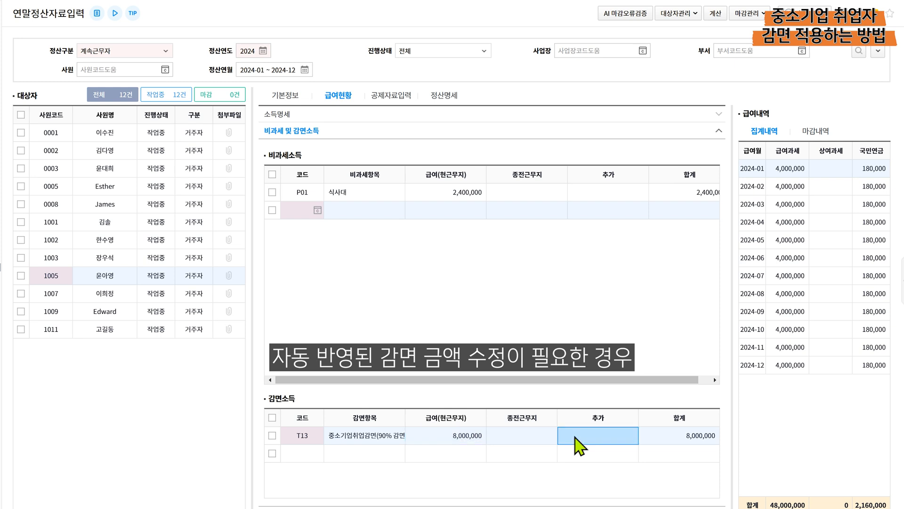
pyautogui.click(575, 436)
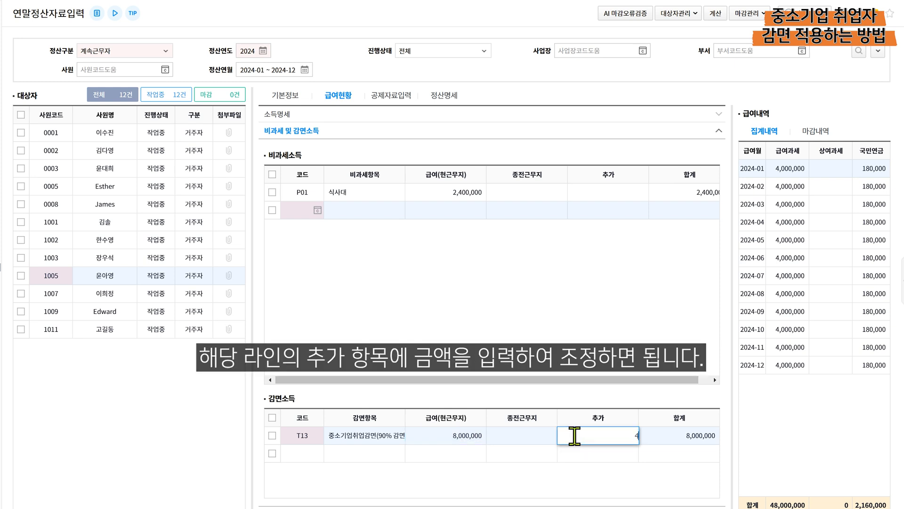
pyautogui.write('40000000')
pyautogui.press('Return')
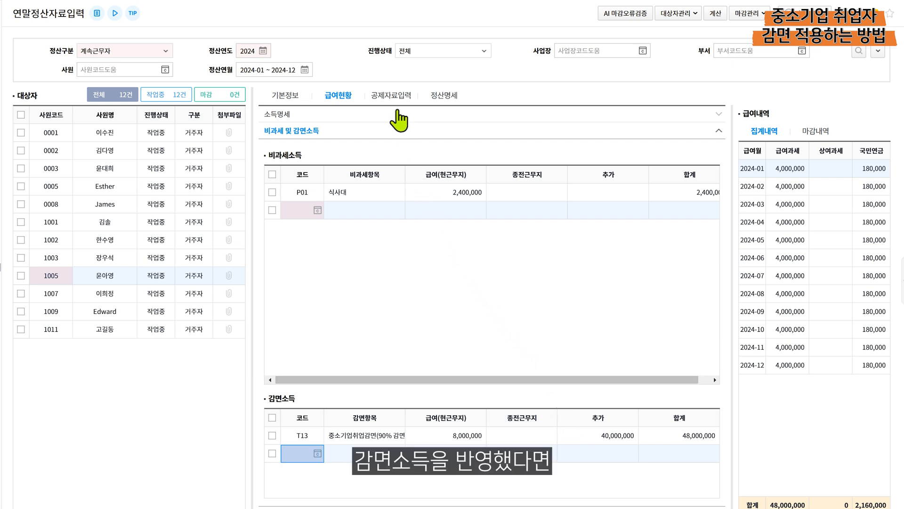
# - Open the deduction data entry (공제자료입력) for the employee with the T13 reduced income line
pyautogui.click(395, 100)
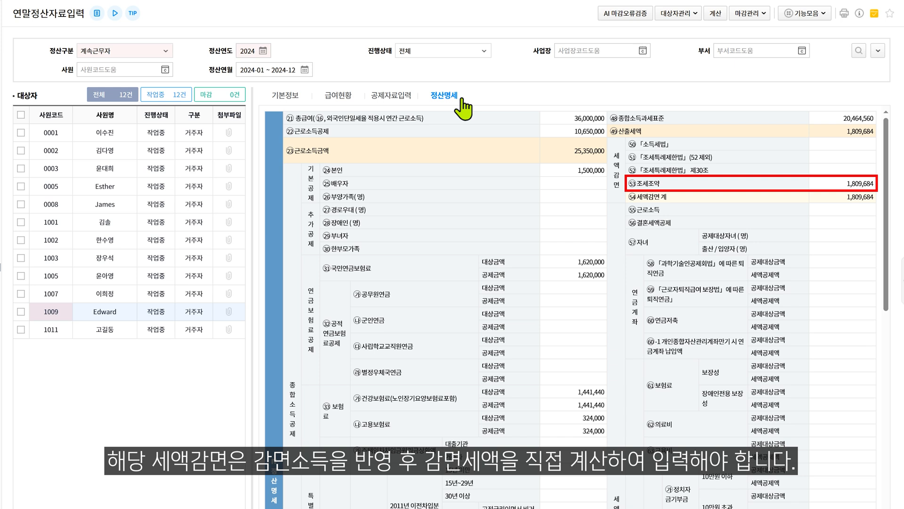
# - Check the tax-treaty reduction code T20 (조세조약상감면) without adding another line, and inspect the existing T20 line's salary and additional (추가) amounts
pyautogui.click(357, 98)
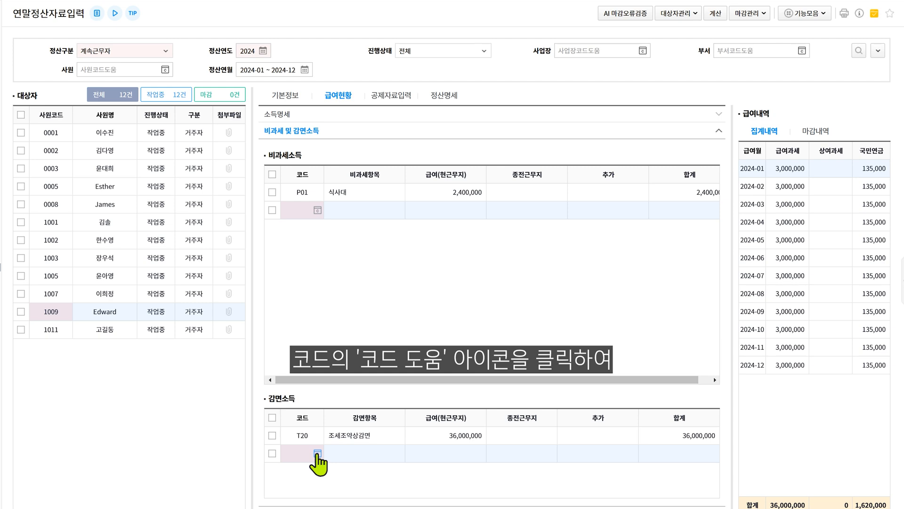
pyautogui.click(317, 453)
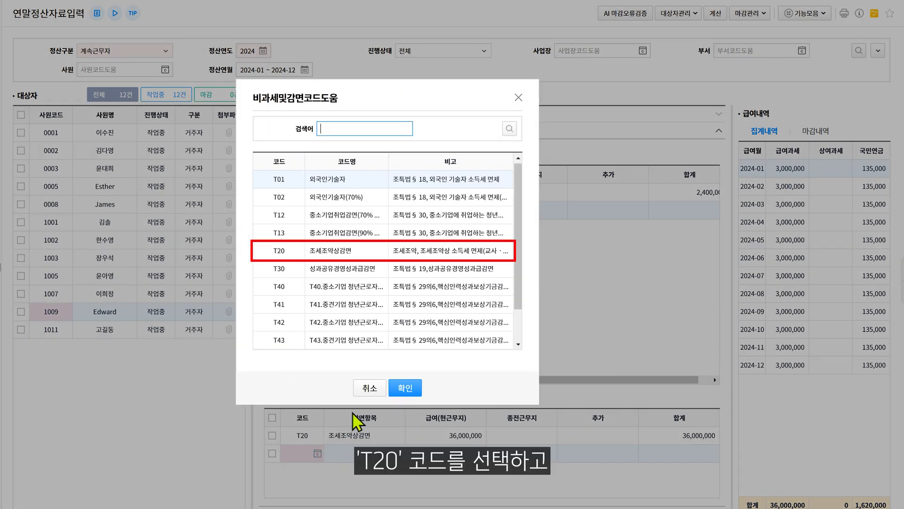
pyautogui.click(367, 393)
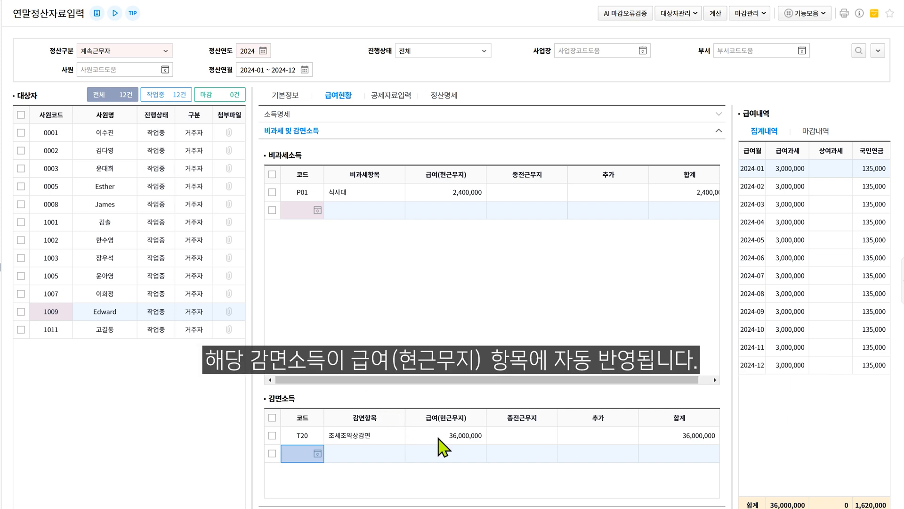
pyautogui.click(438, 438)
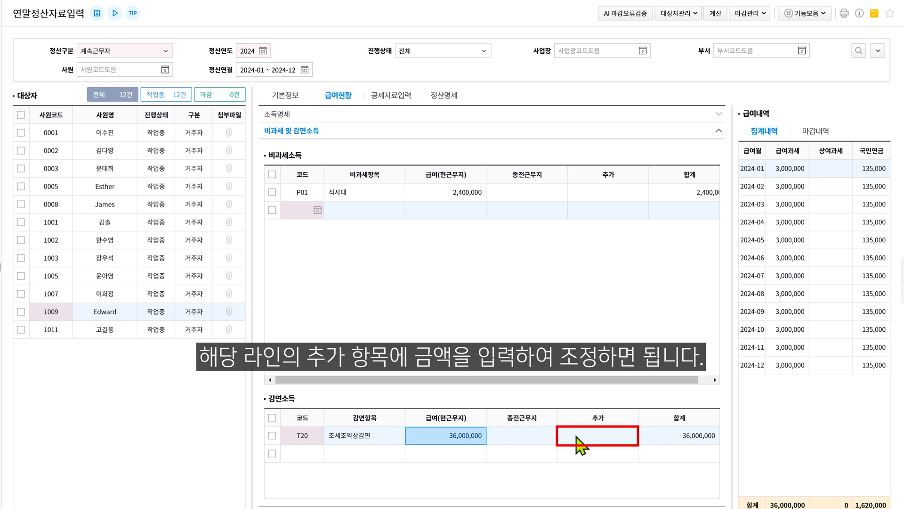
pyautogui.click(576, 436)
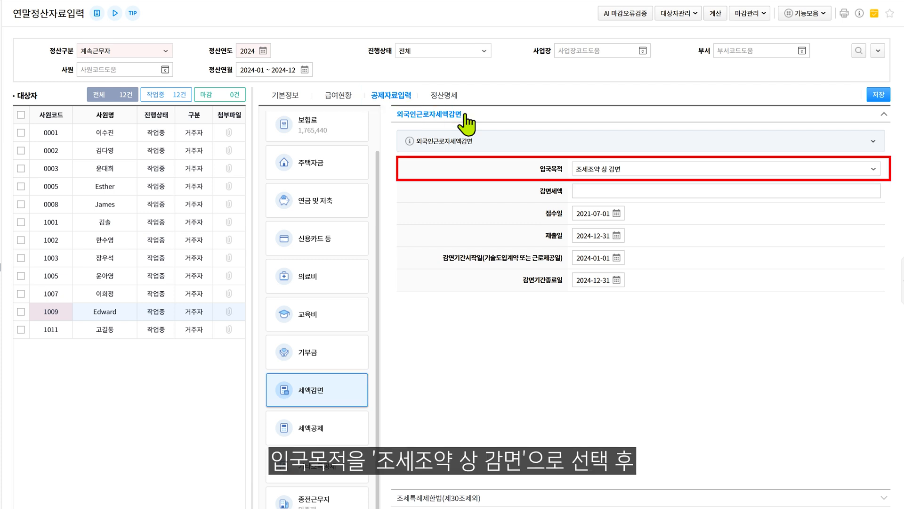
# - Set the reduced tax (감면세액) of the foreign worker tax reduction to 1,809,684 and save the entry
pyautogui.click(730, 191)
pyautogui.write('1,809')
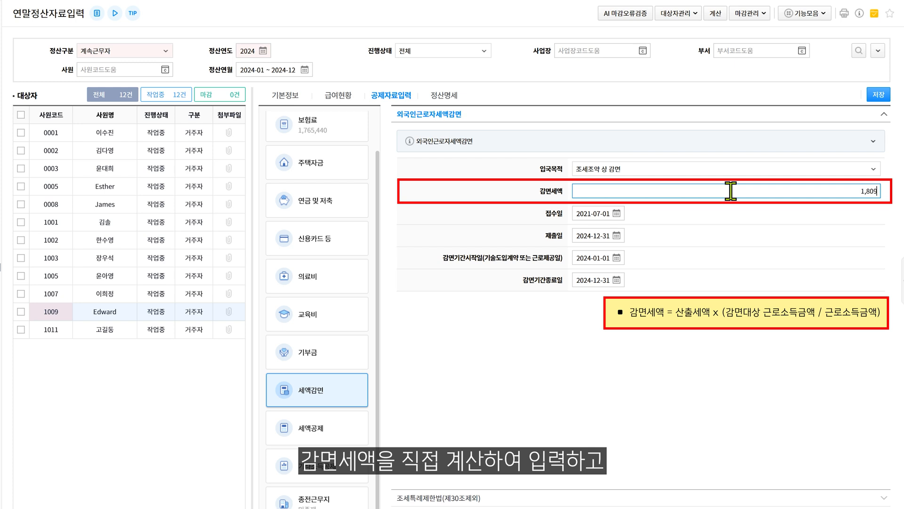
pyautogui.write(',684')
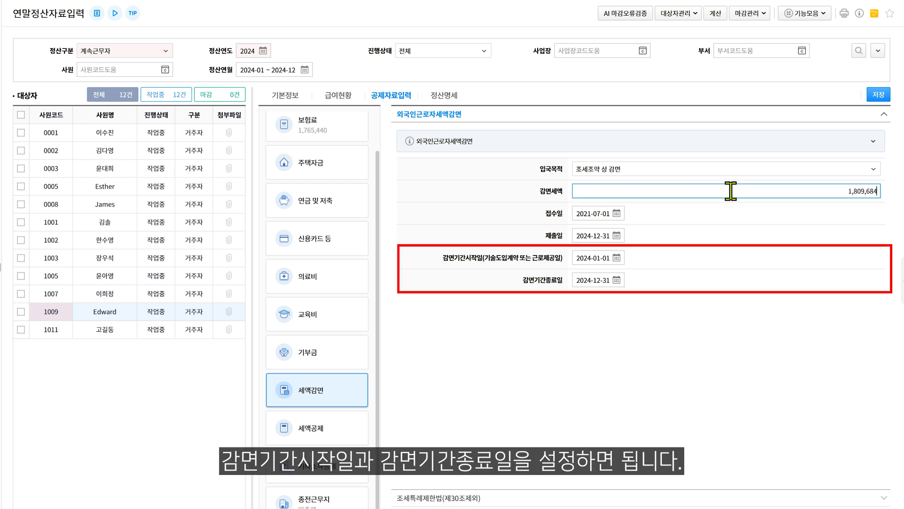
pyautogui.click(873, 99)
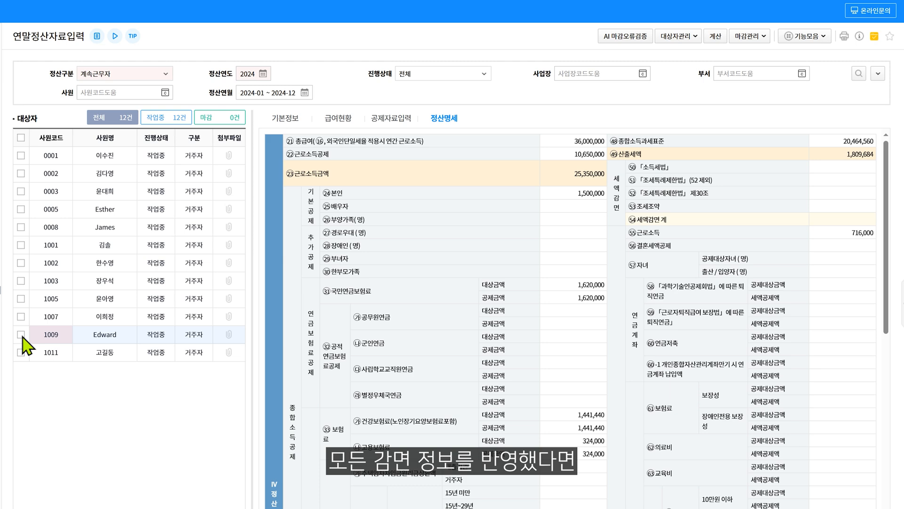
# - Run the year-end settlement calculation (계산) for the foreign employee with the T20 reduction and accept the calculation
pyautogui.click(21, 335)
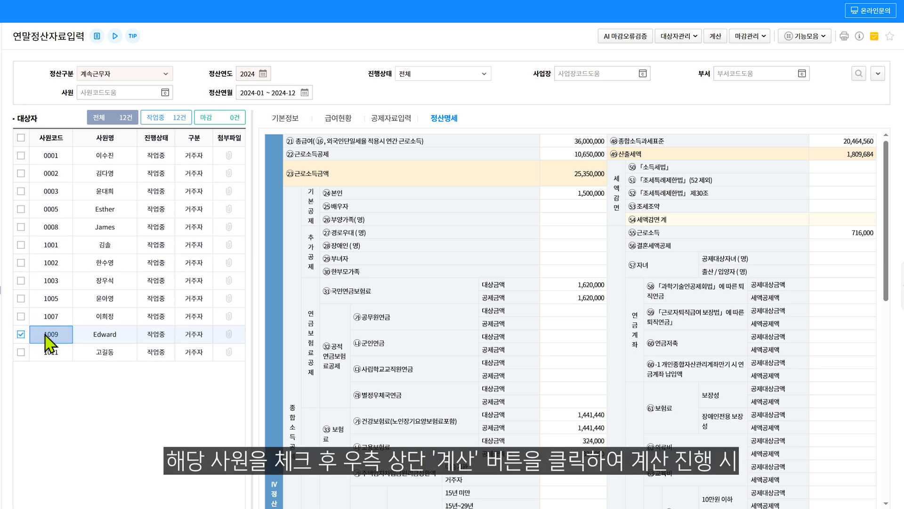
pyautogui.click(720, 38)
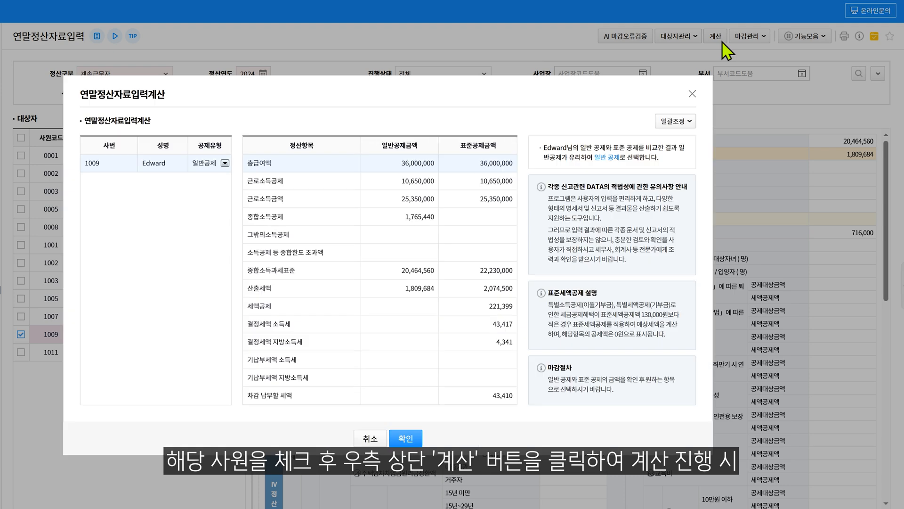
pyautogui.click(405, 438)
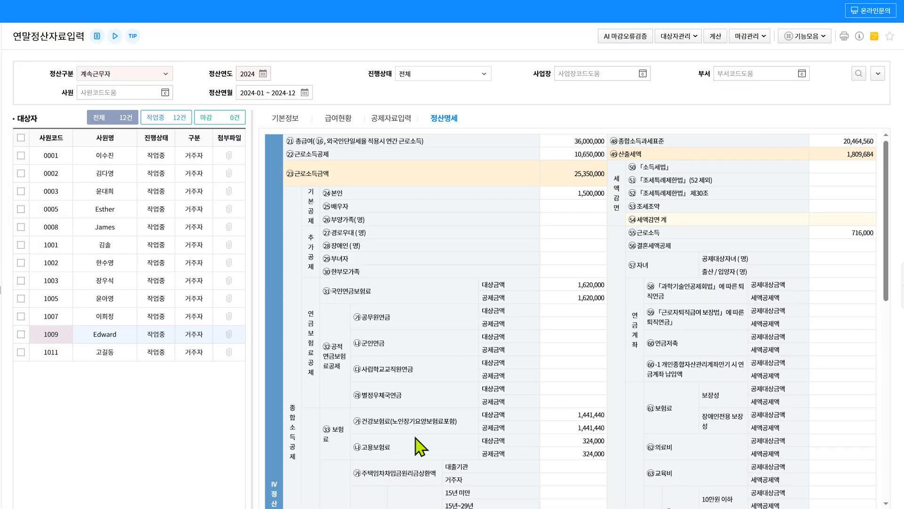